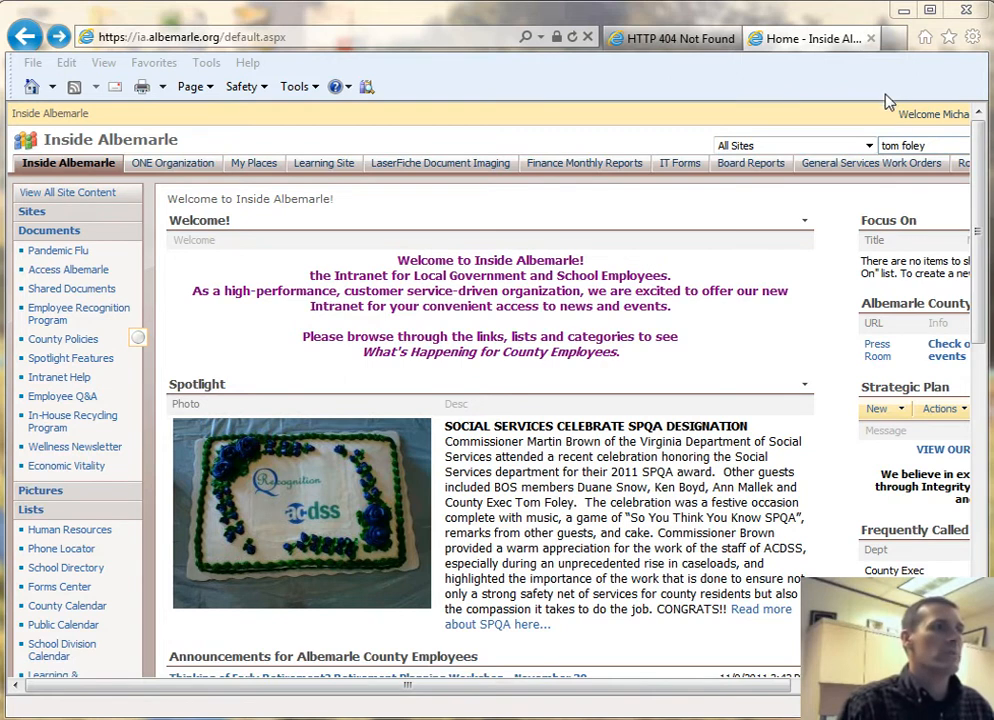
- Go from the intranet home page to IA Central Administration via My Links > General
drag(778, 692, 941, 697)
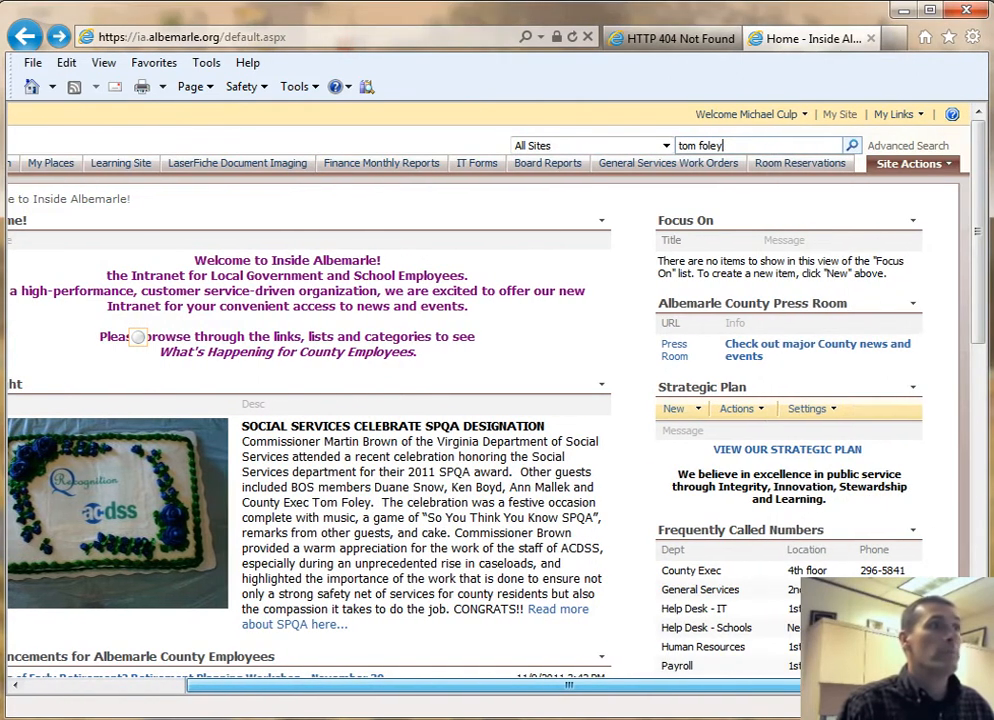
click(919, 117)
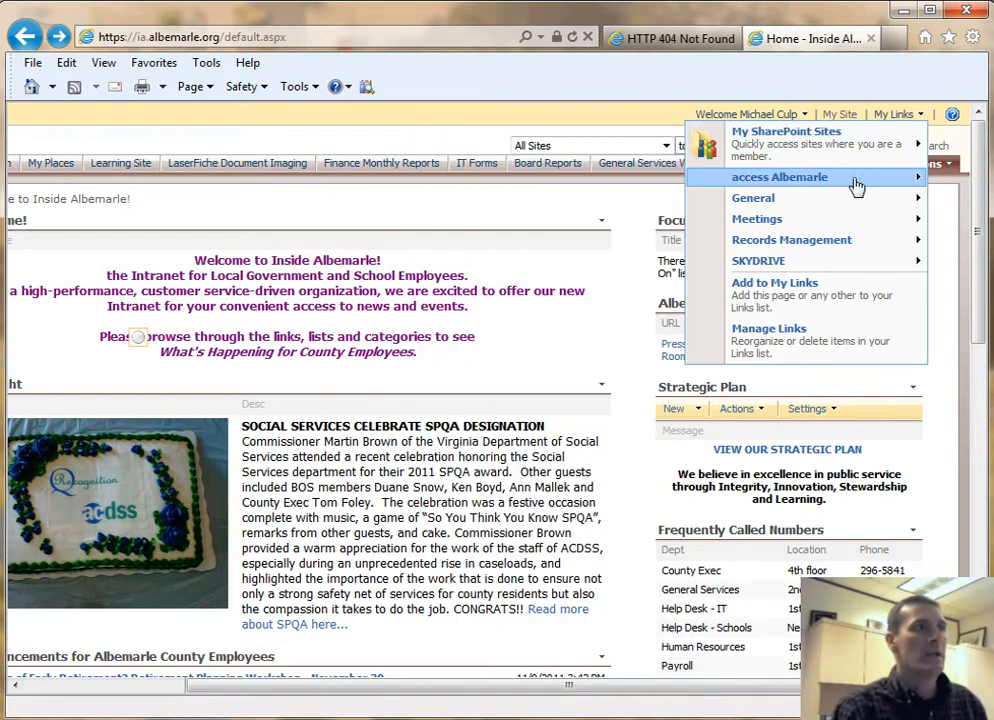
mouse_move(816, 203)
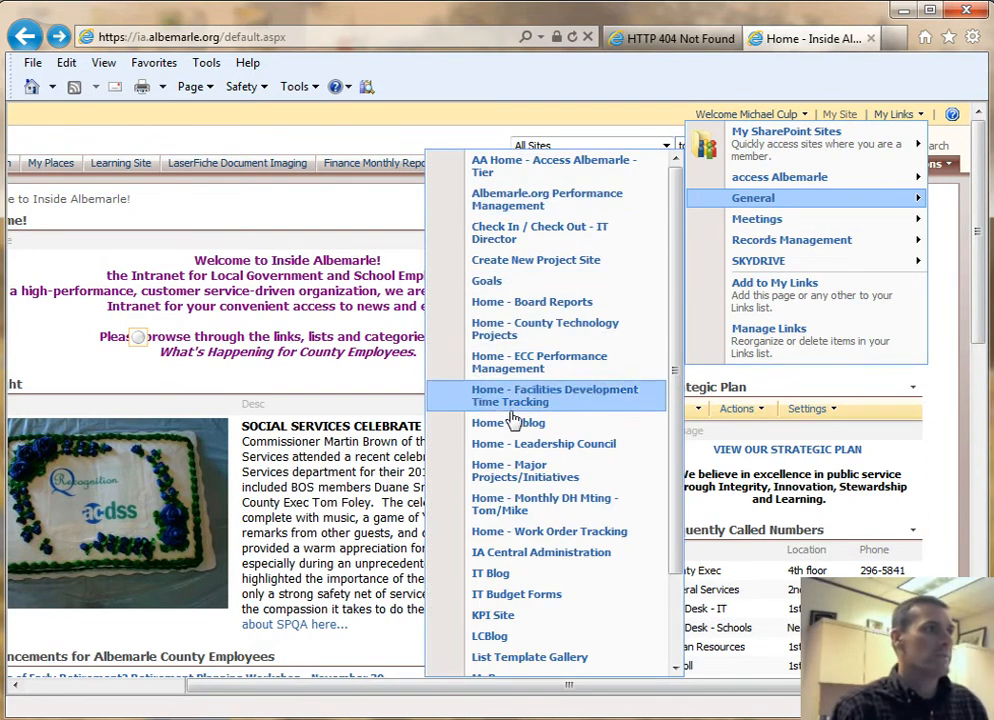
click(559, 563)
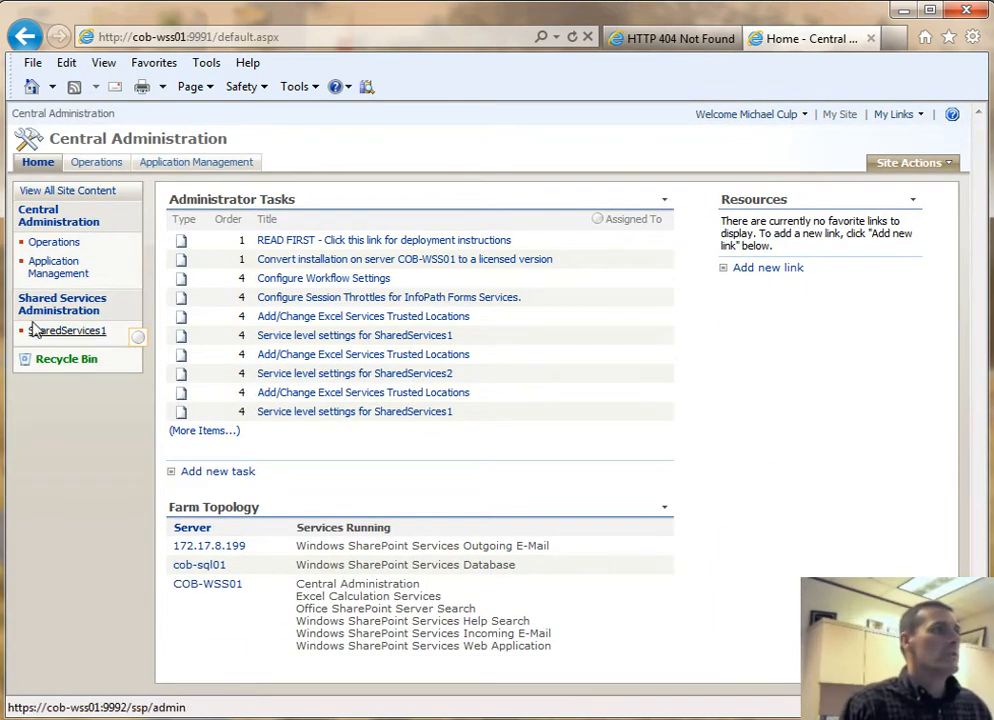
- Open Site collection administrators under Application Management's SharePoint Site Management section
click(57, 272)
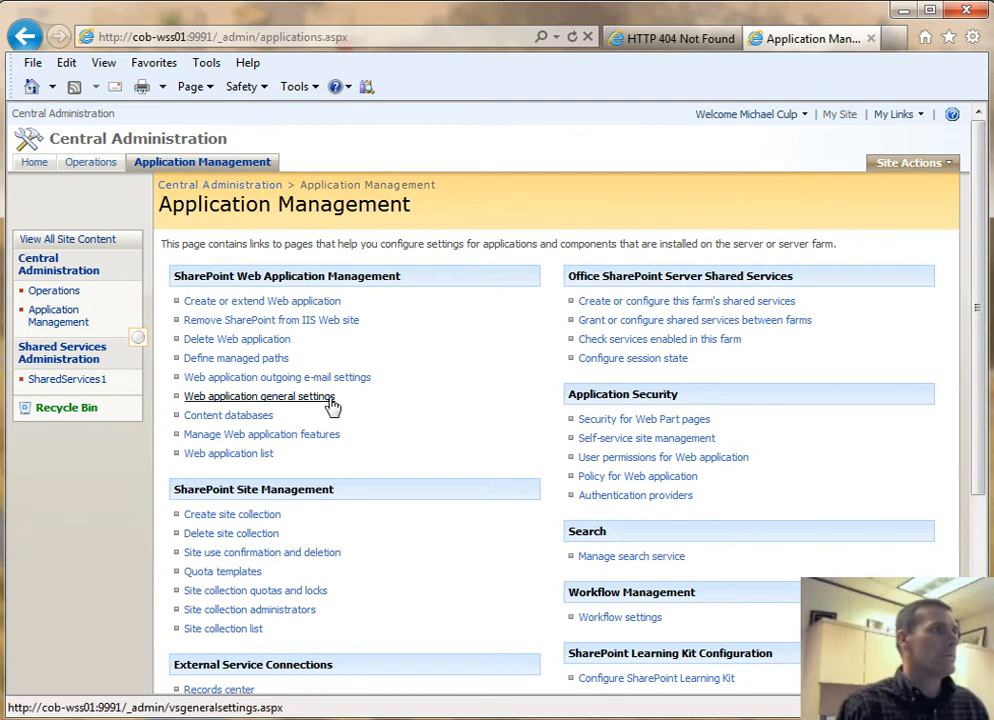
click(260, 456)
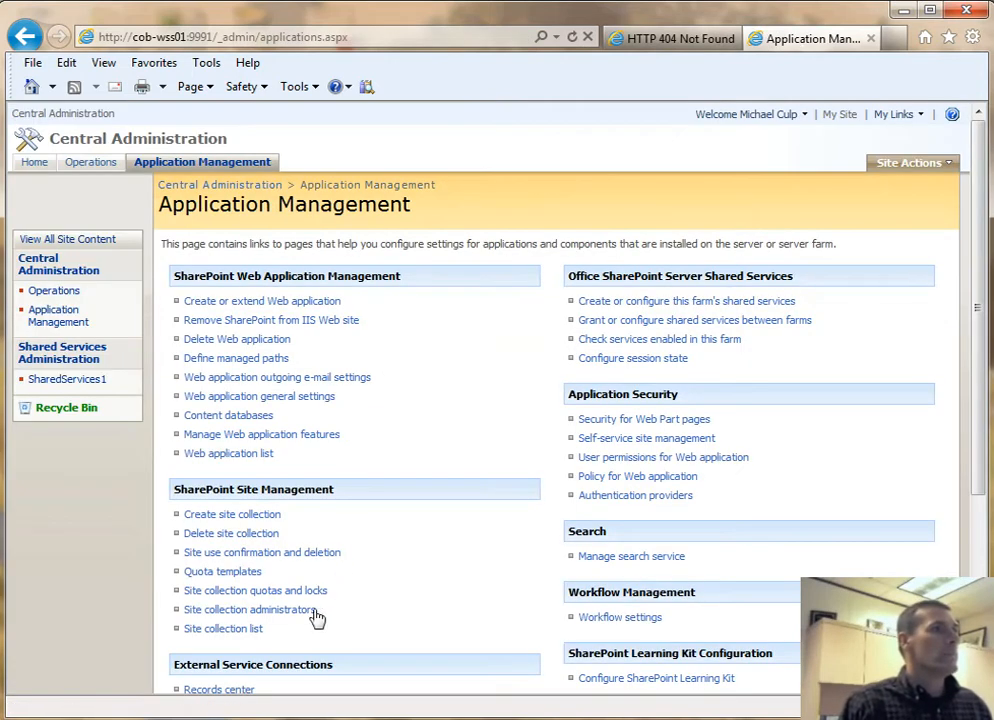
click(310, 615)
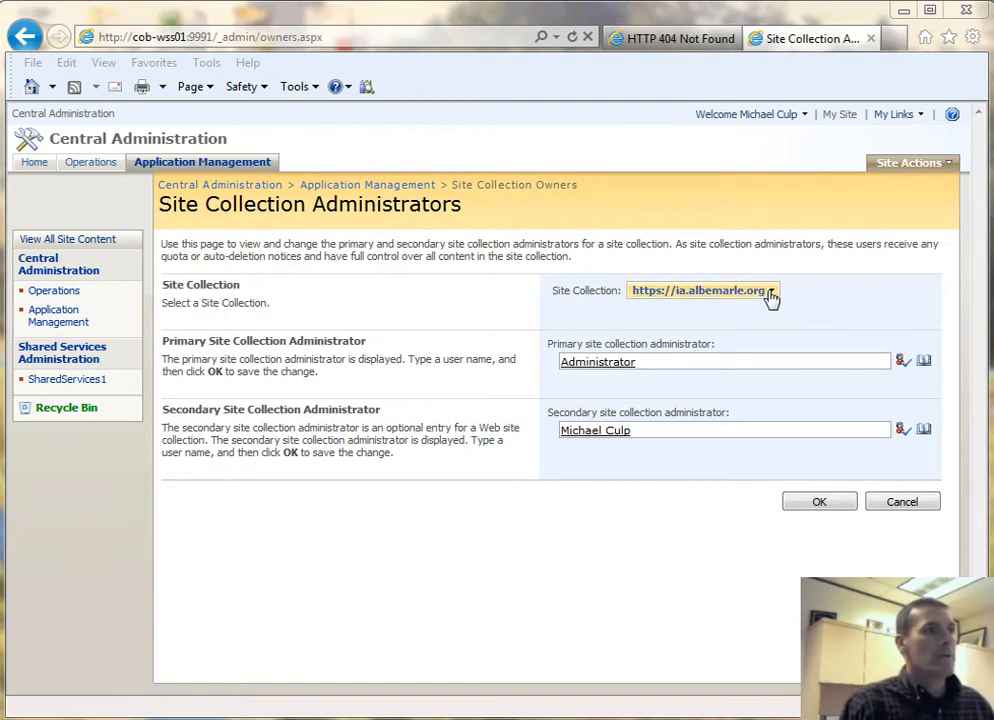
click(771, 299)
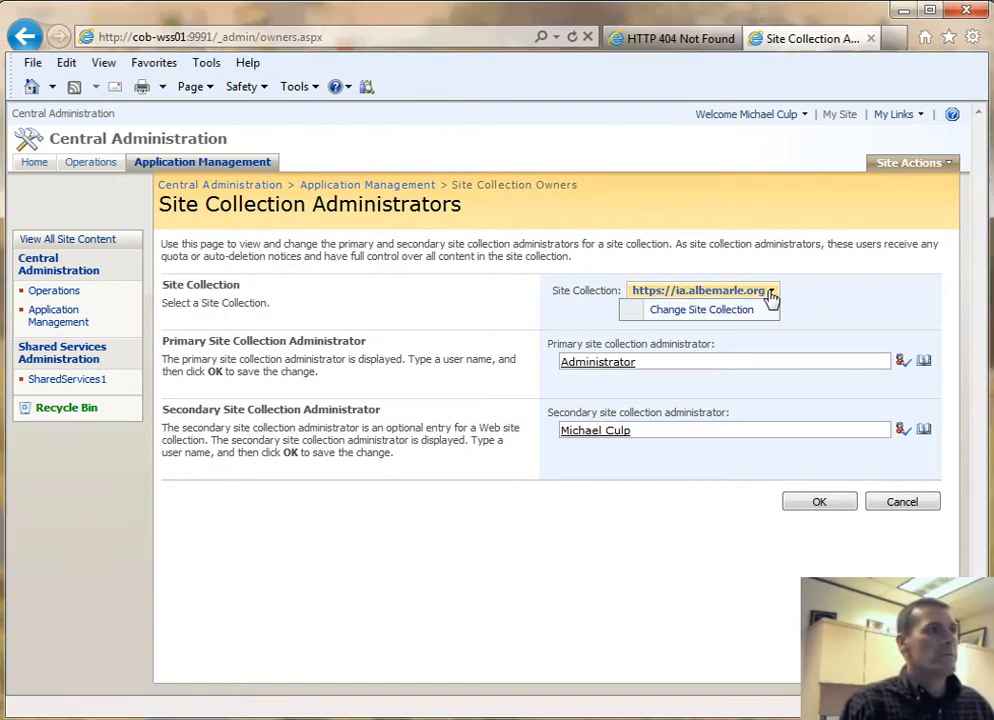
click(709, 312)
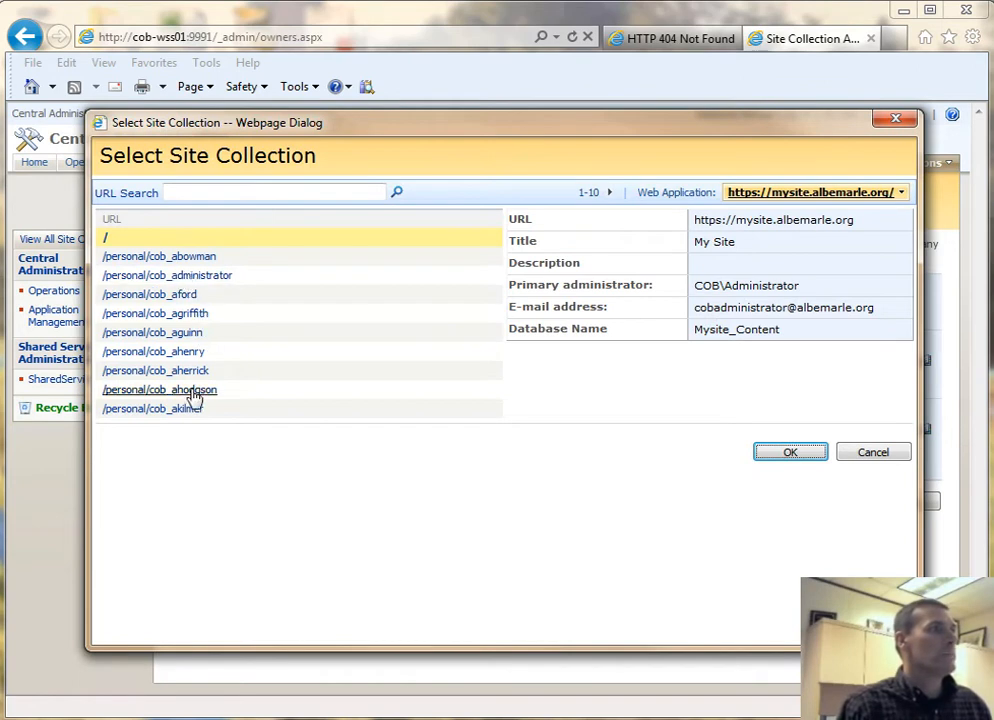
click(899, 197)
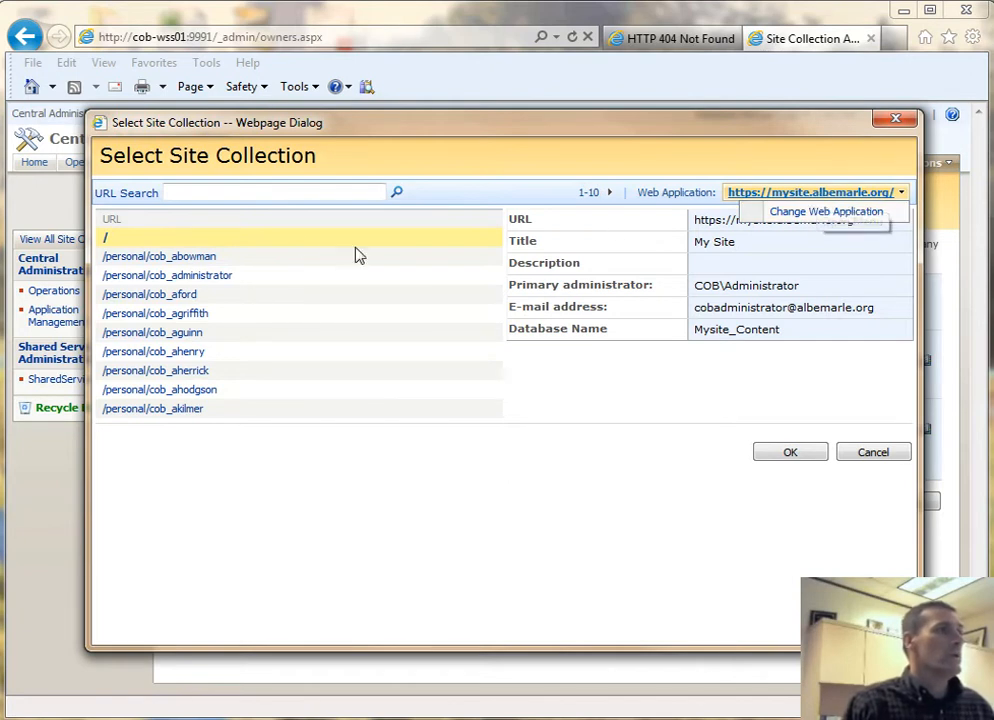
click(161, 219)
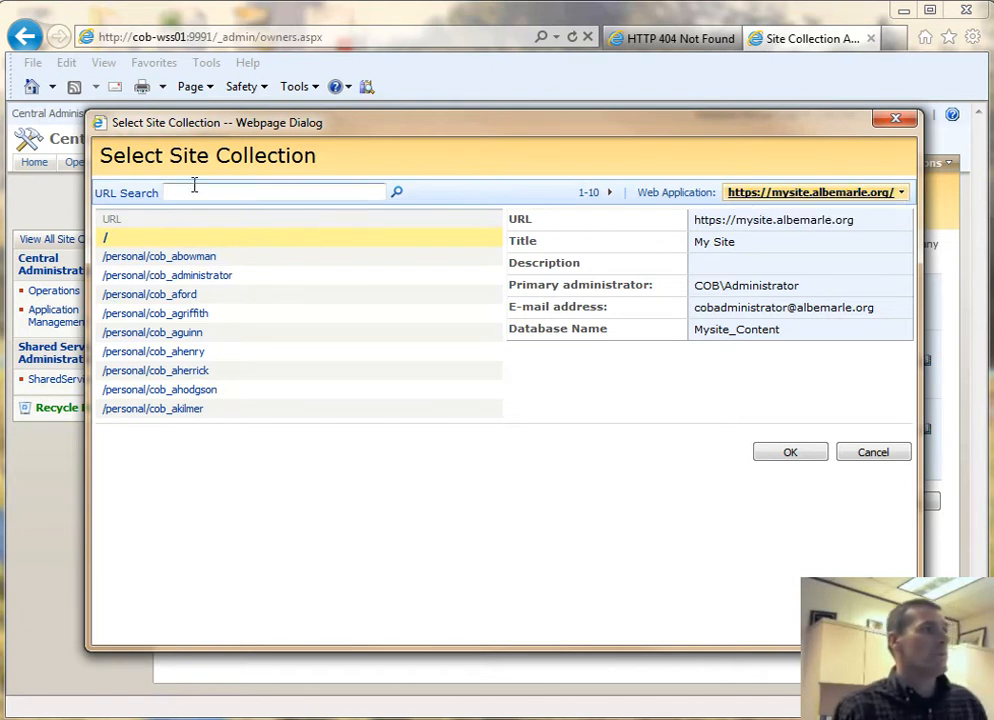
click(609, 193)
click(609, 193)
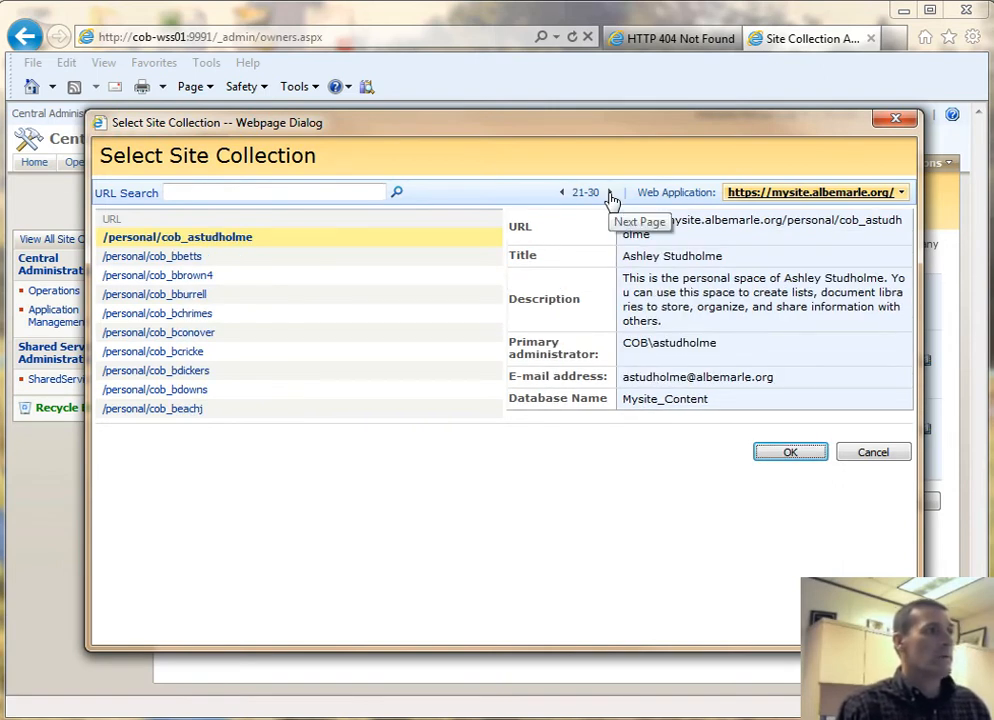
click(609, 193)
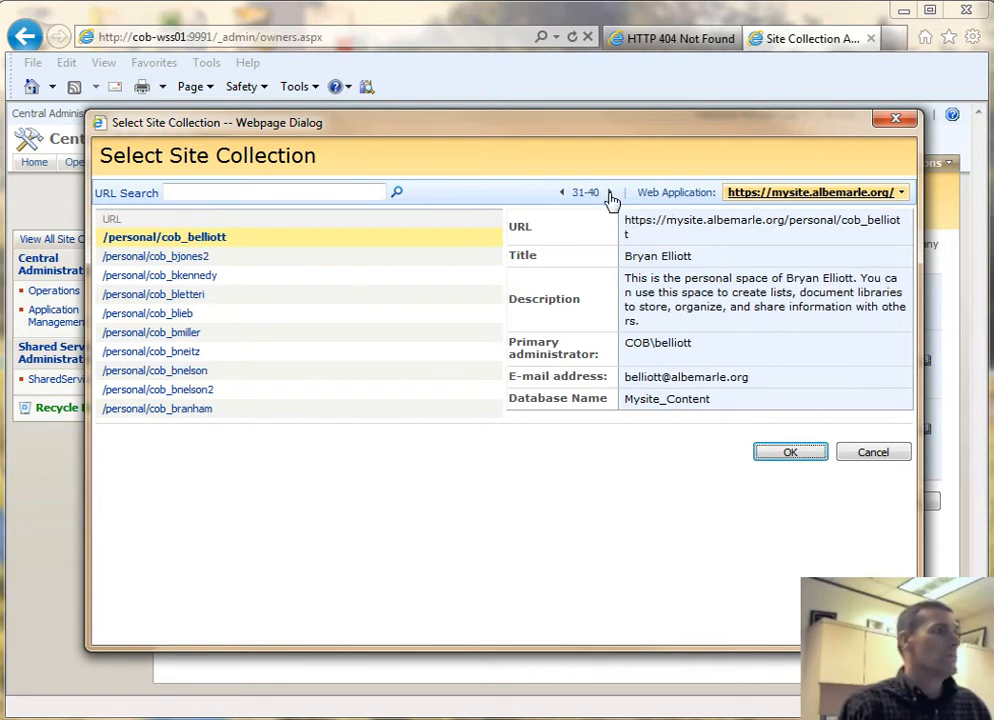
click(193, 305)
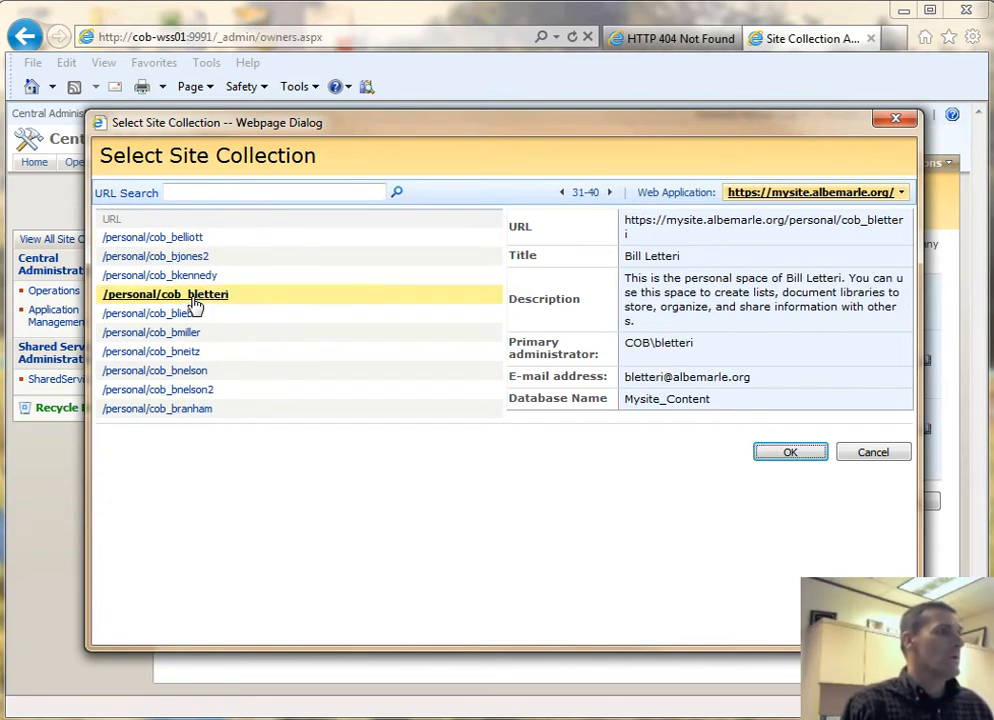
- Confirm the personal site collection, add your own account as secondary administrator, and save
click(791, 453)
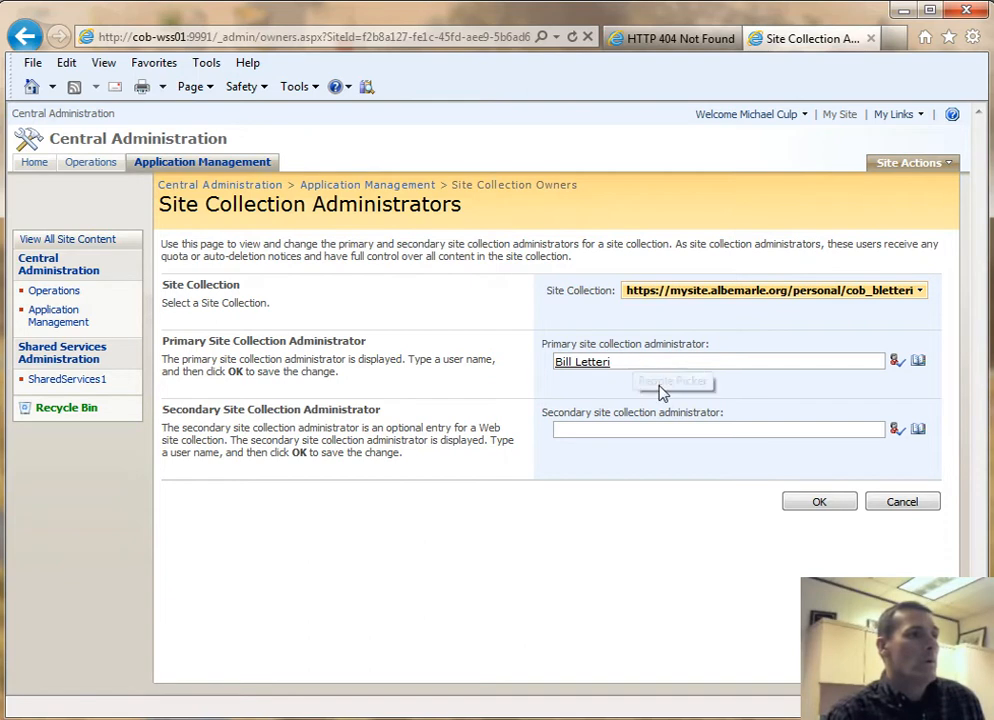
click(565, 428)
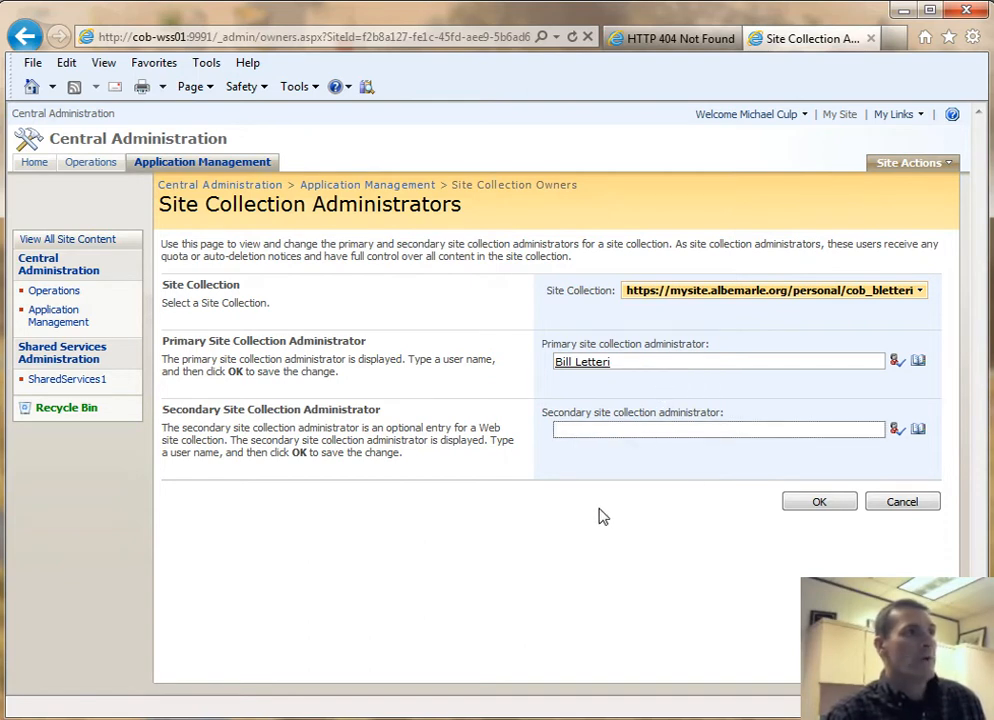
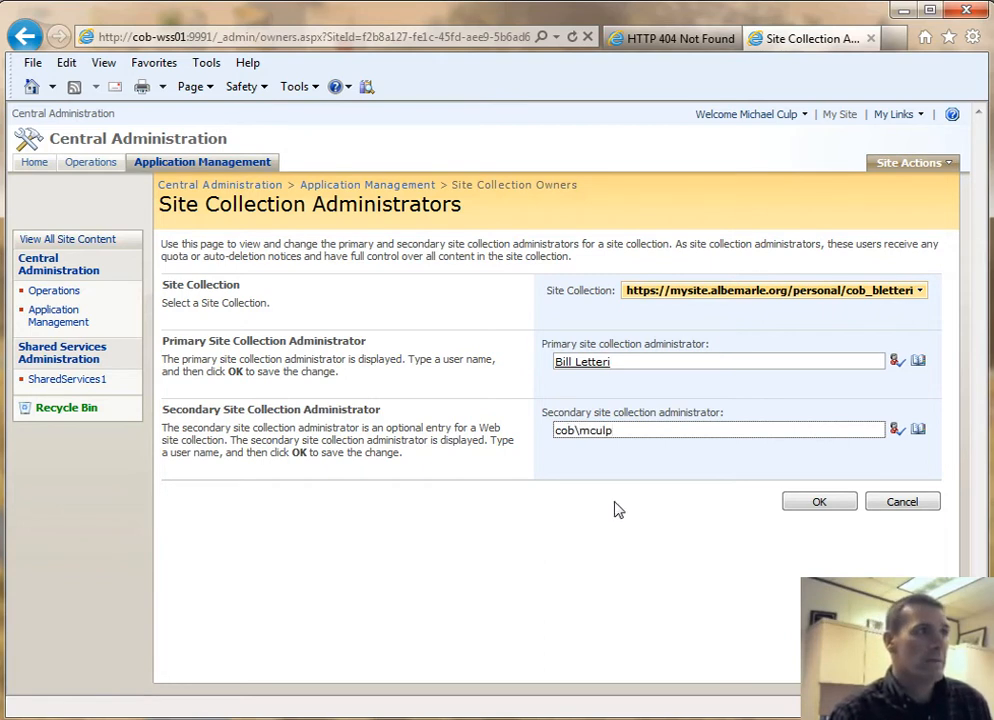
click(820, 505)
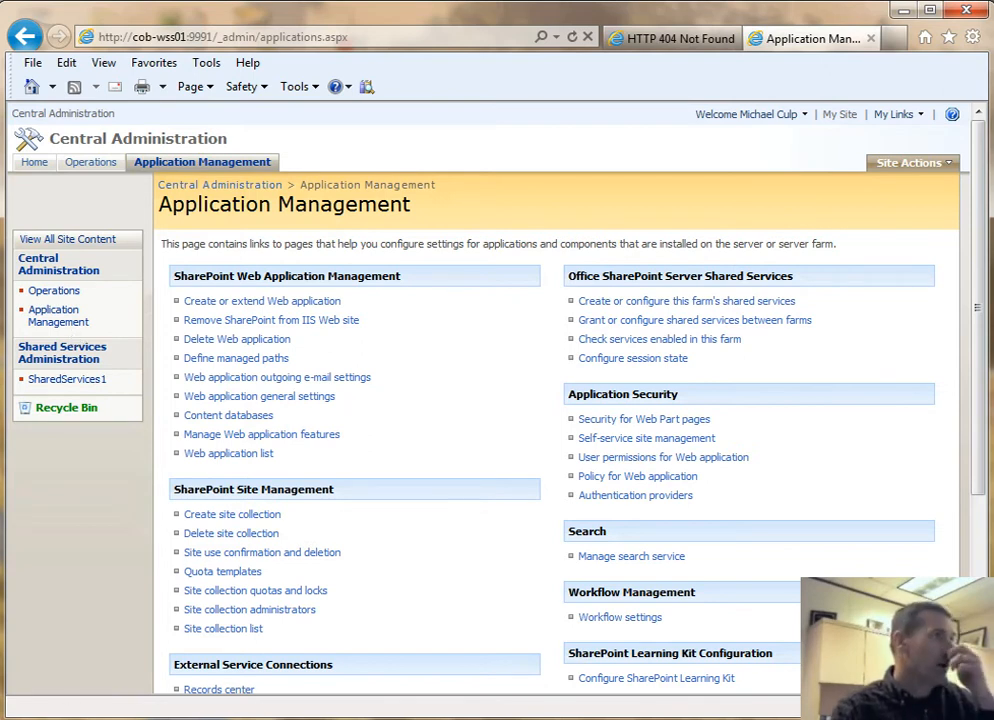
key(alt+Tab)
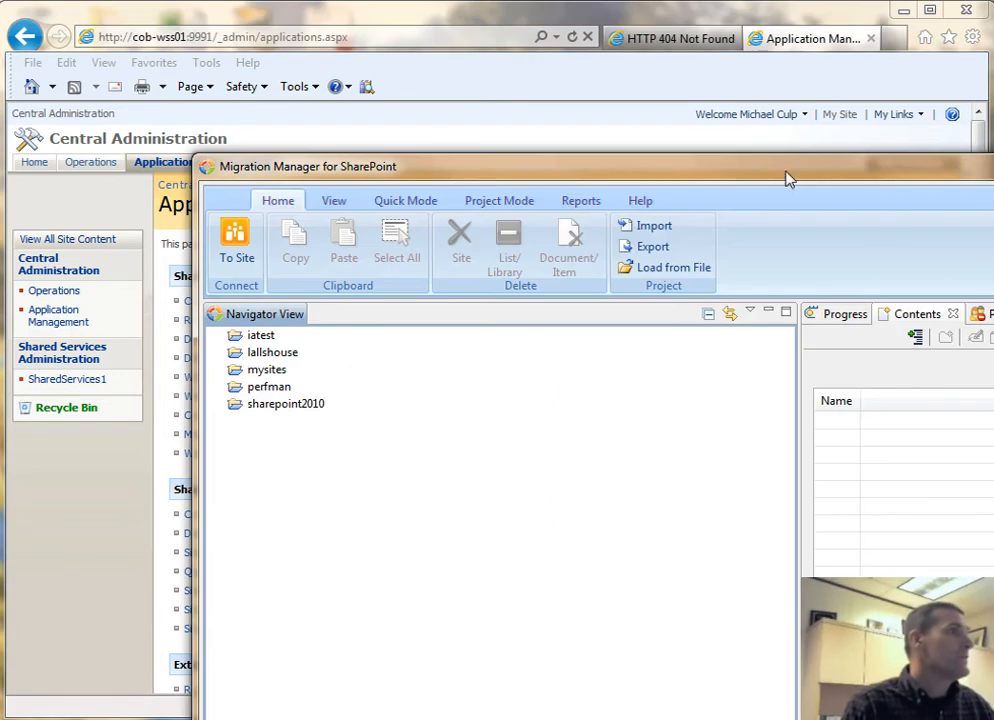
- Create a project for the pasted My Site URL, loading the entire sub-site structure and objects
drag(761, 173, 584, 31)
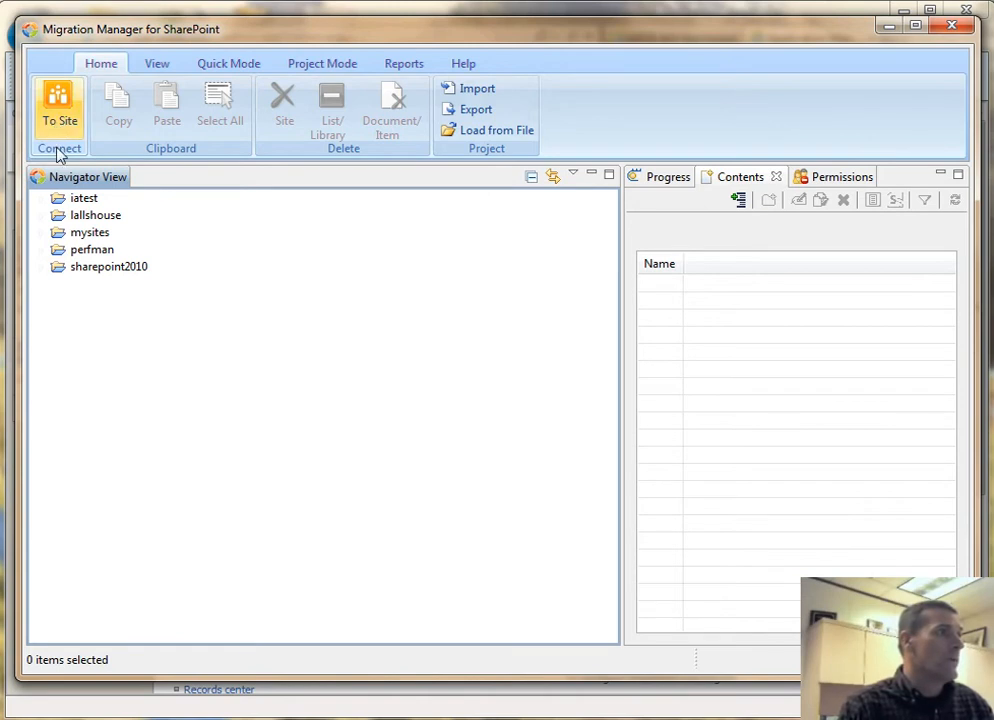
click(59, 113)
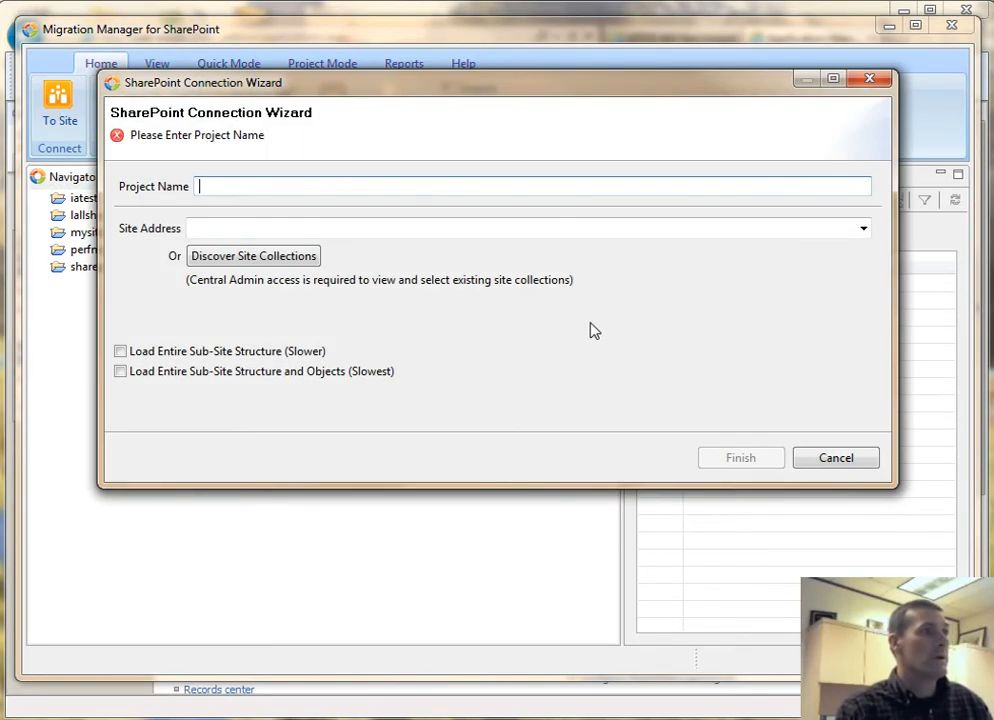
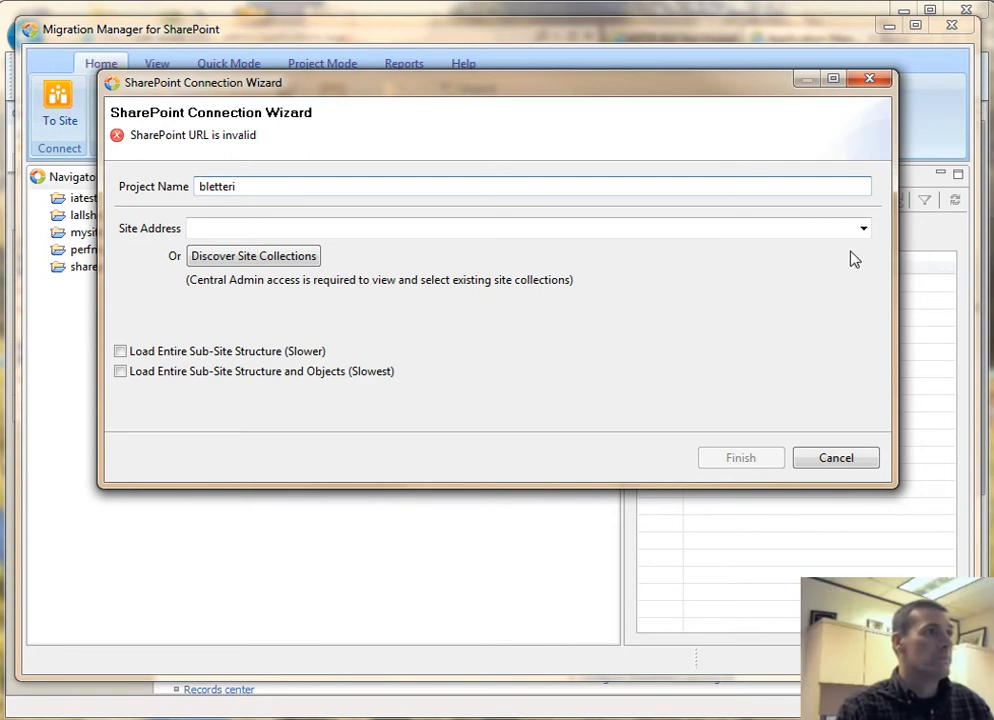
click(863, 228)
click(604, 318)
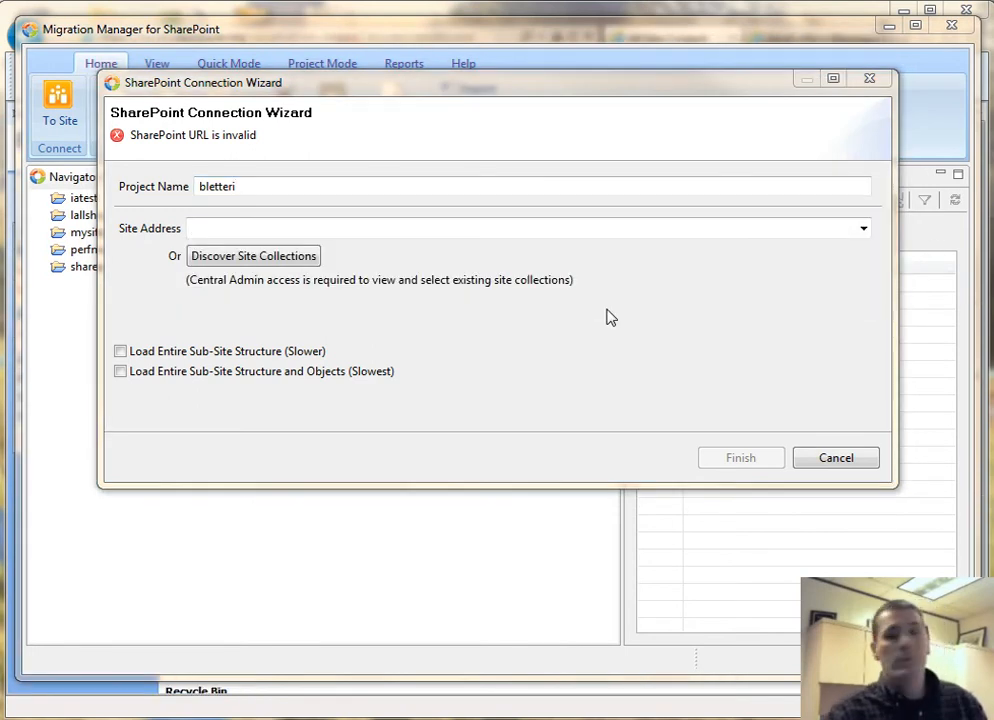
click(208, 228)
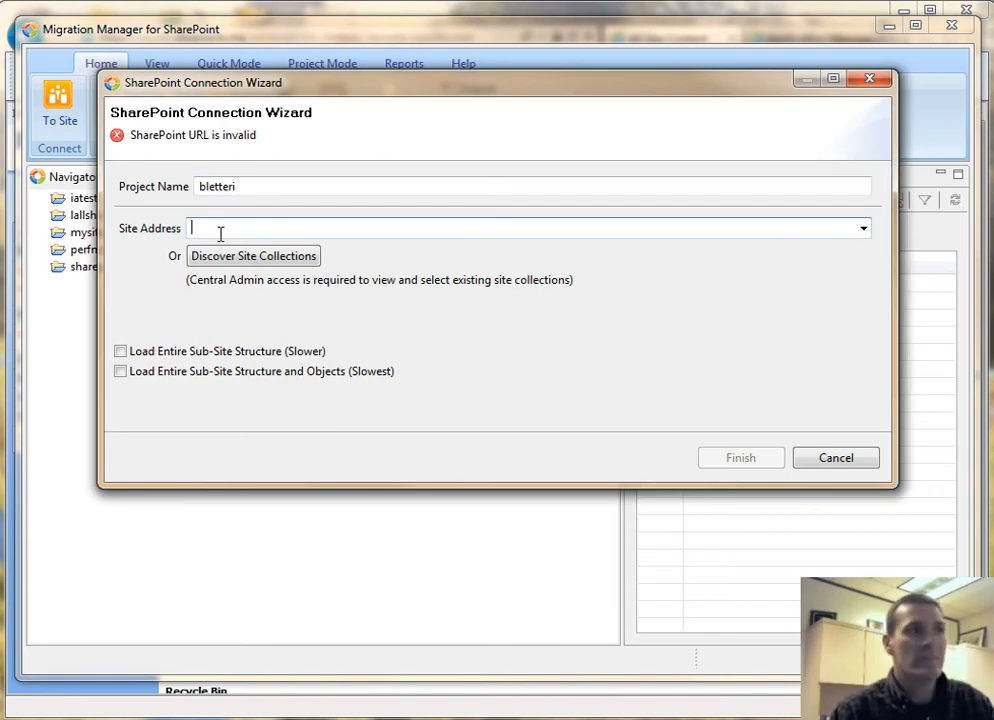
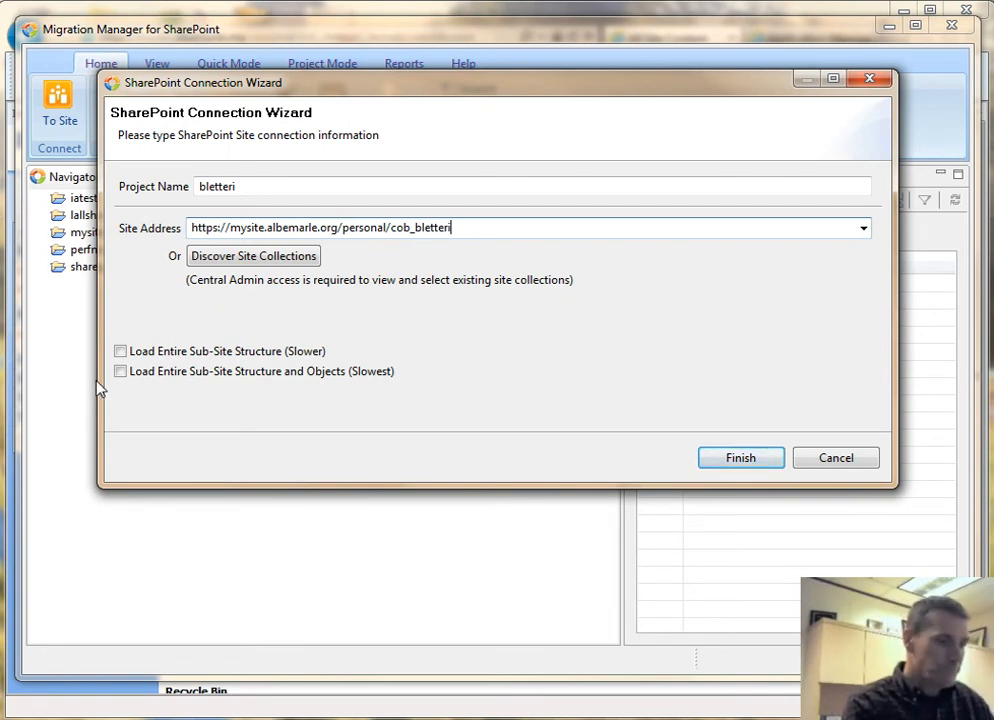
click(121, 372)
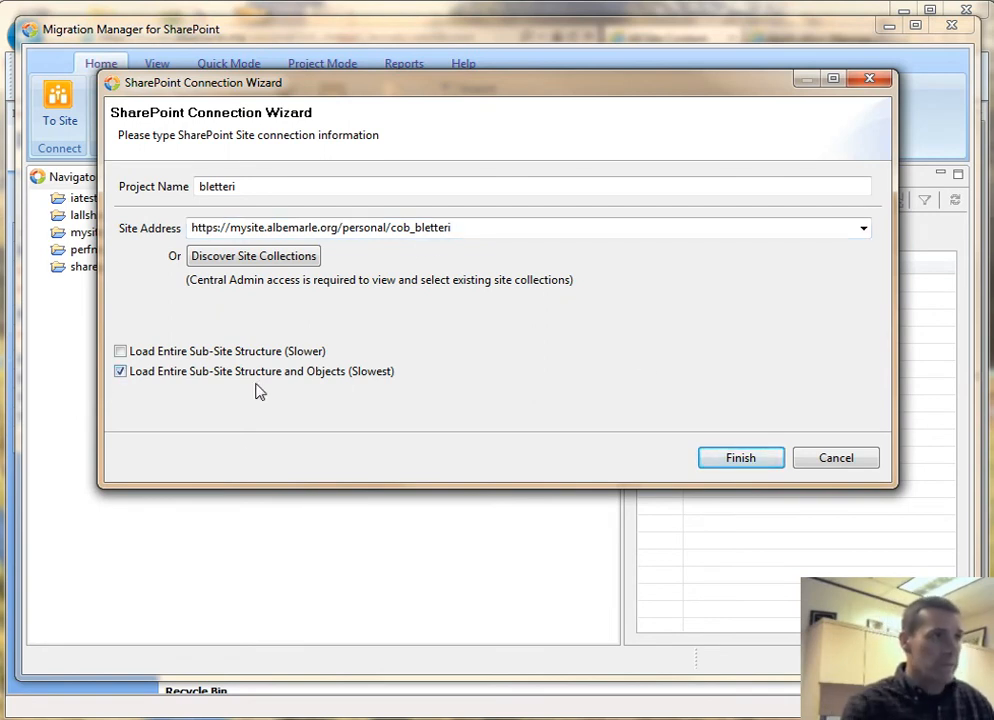
click(742, 460)
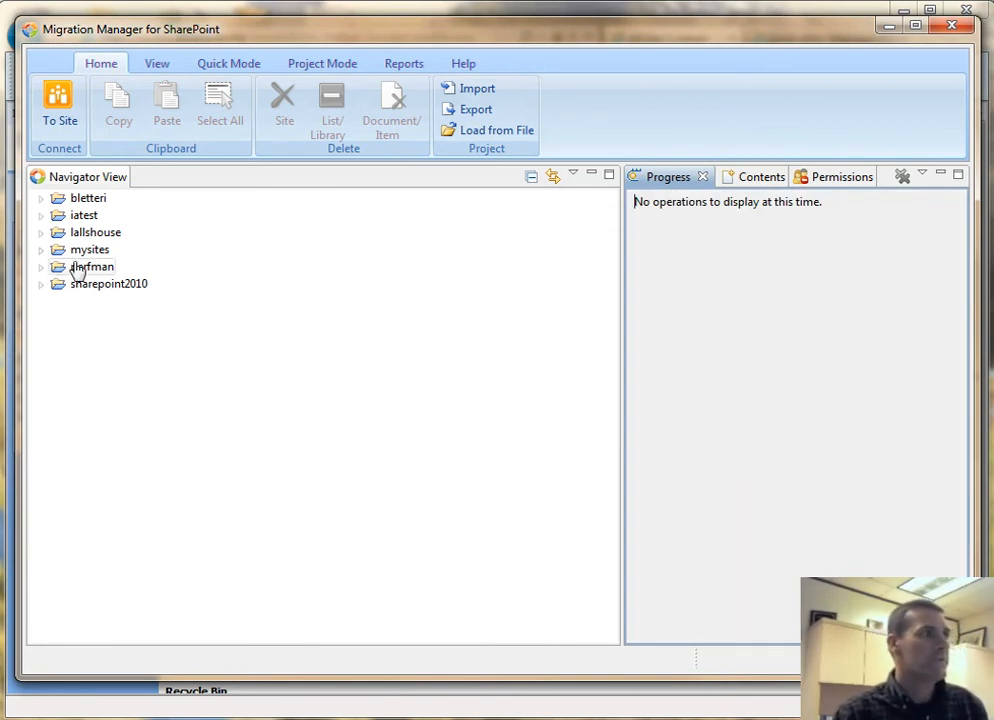
- Expand the new My Site project to check the lists already on it
click(39, 200)
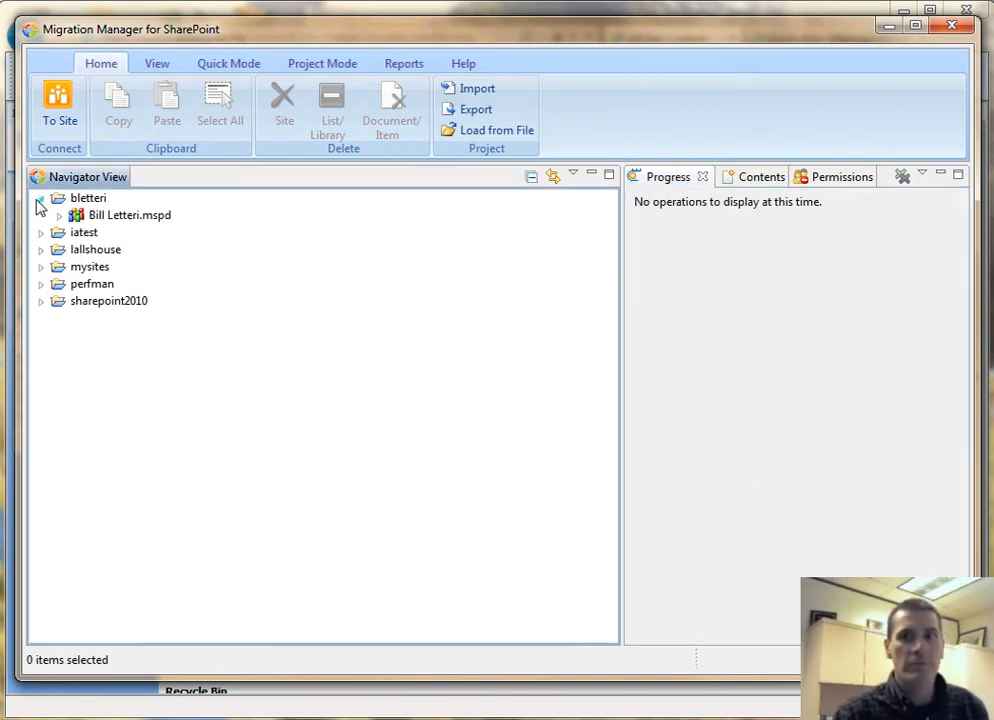
click(58, 216)
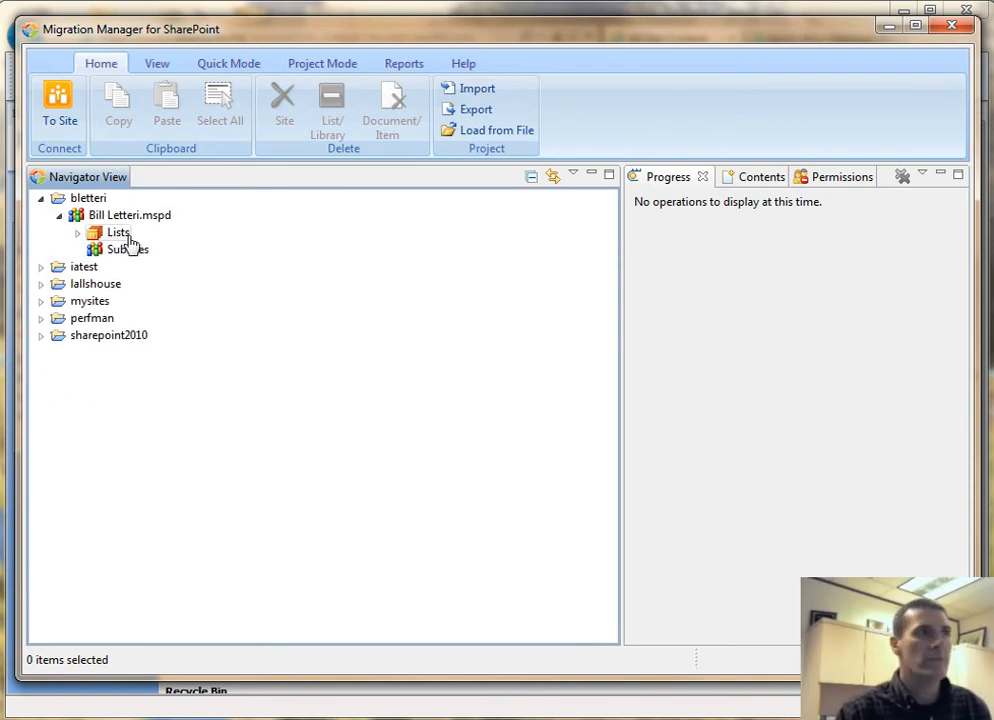
click(77, 233)
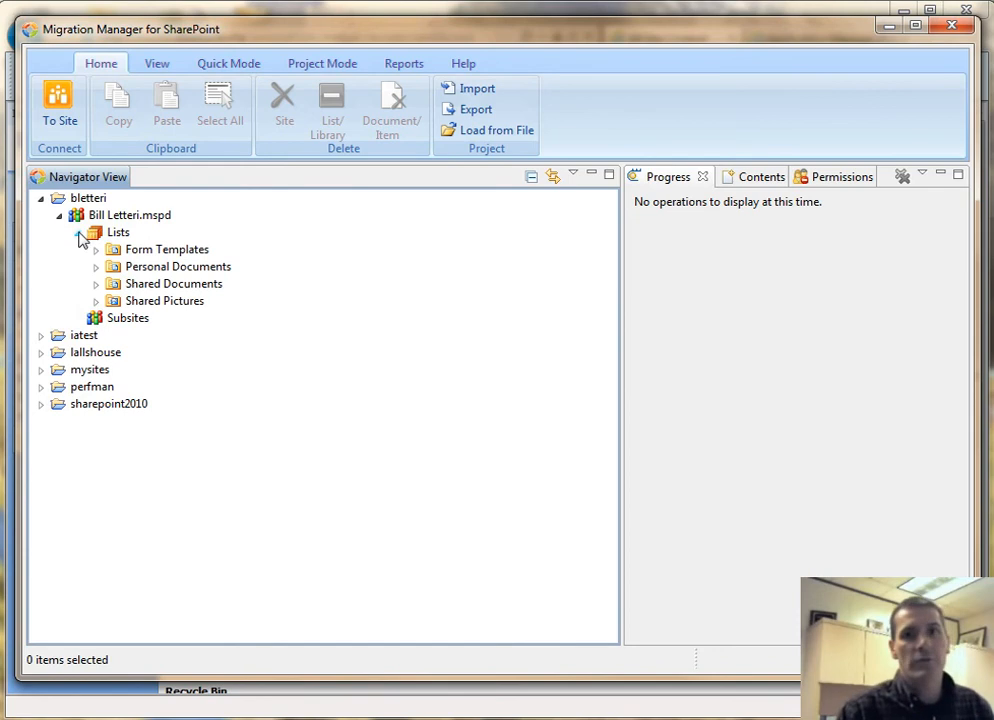
click(76, 234)
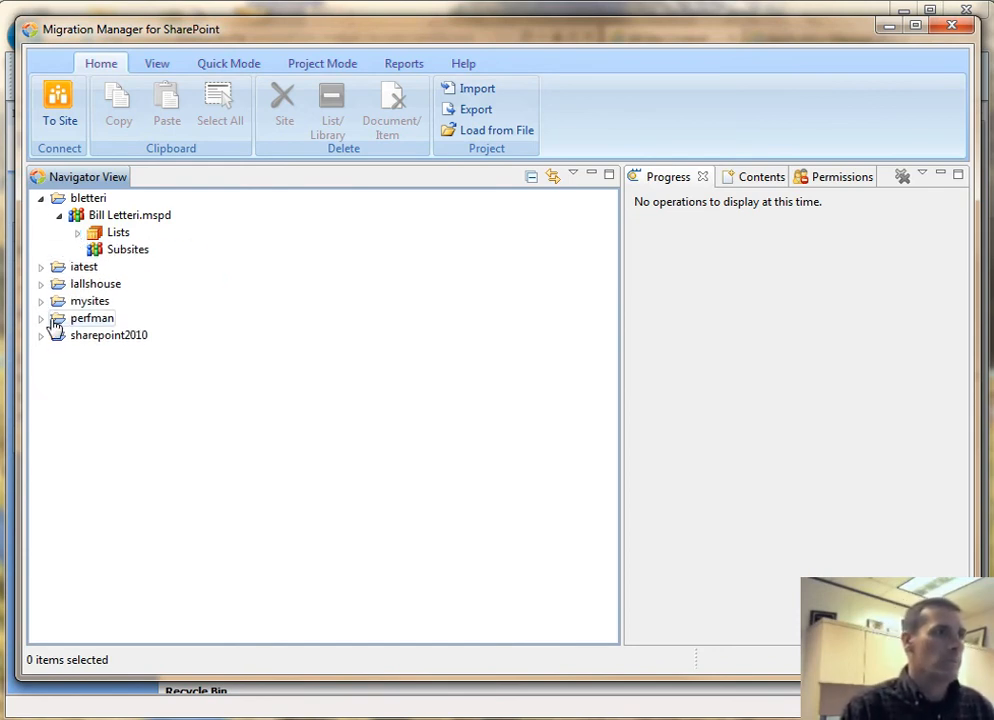
- Expand iatest > Inside Albemarle > Subsites > County Executive's Office lists and select Staff Annual Goals
click(41, 268)
click(58, 284)
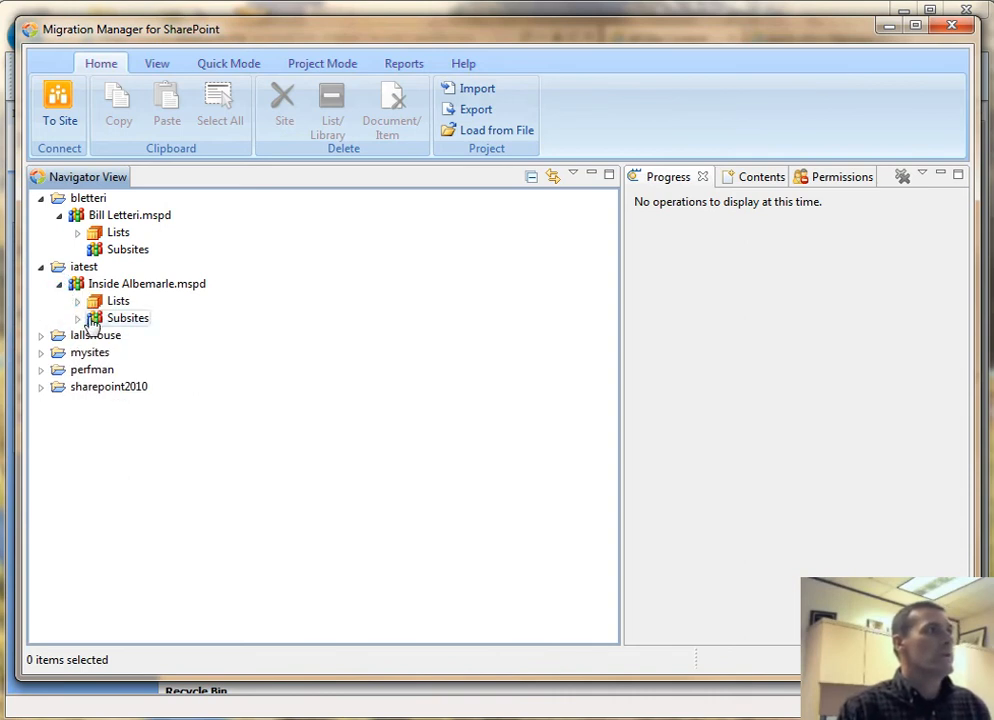
click(78, 318)
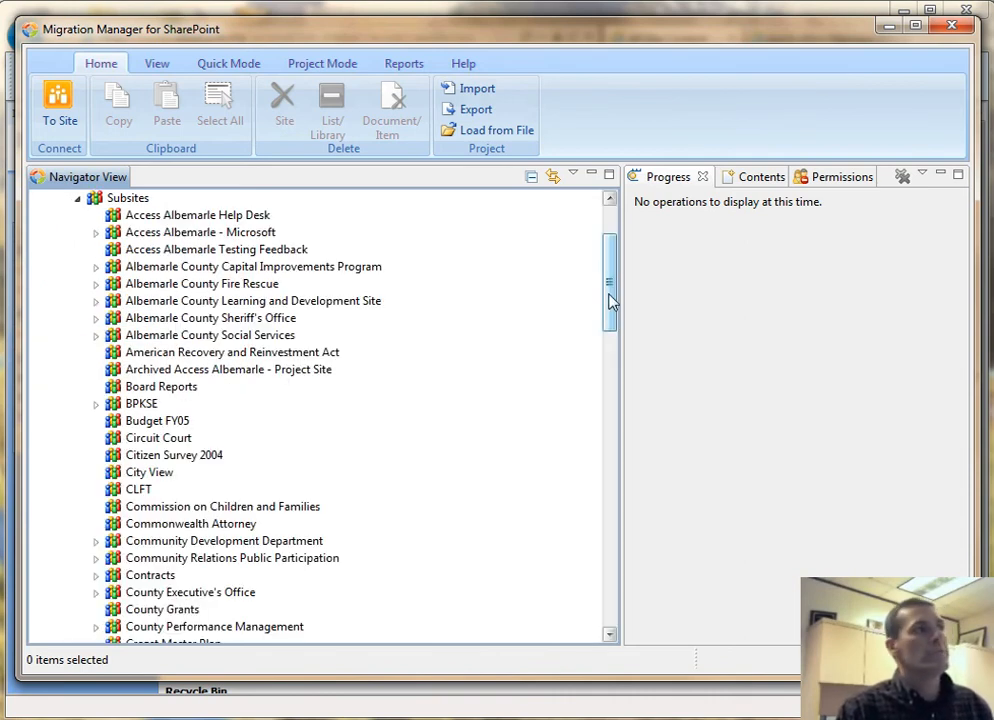
drag(613, 270, 612, 309)
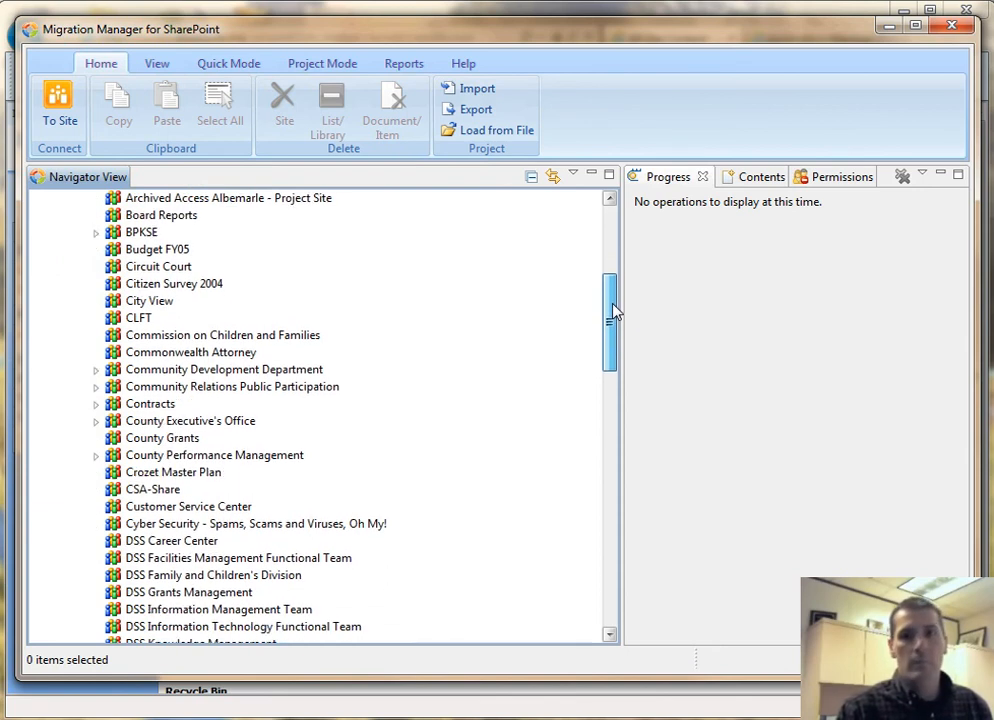
click(96, 421)
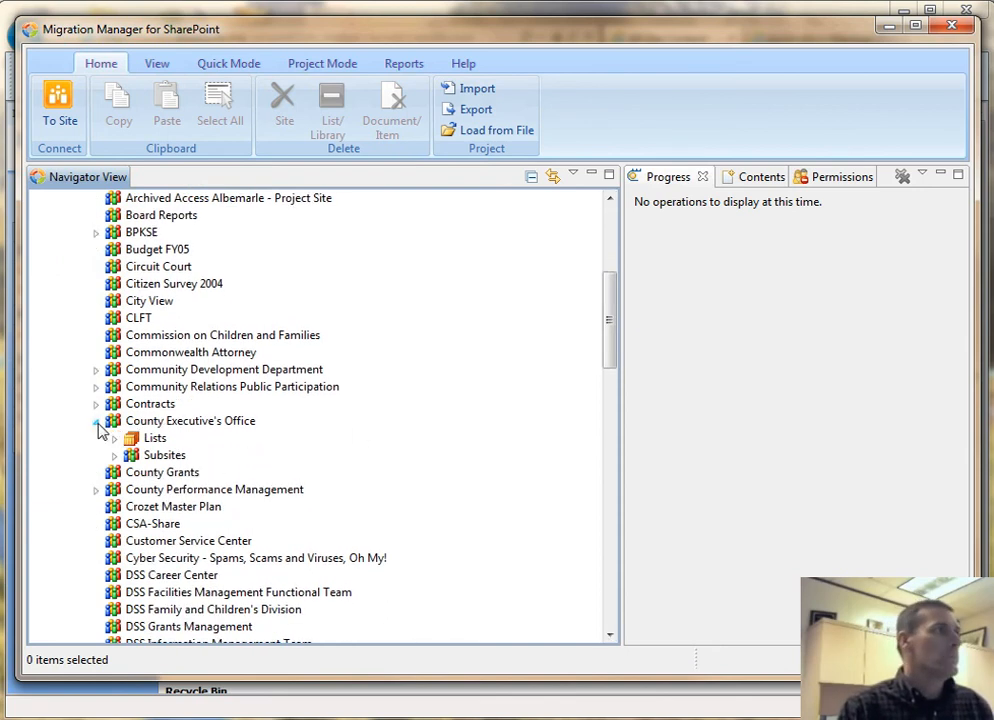
click(115, 439)
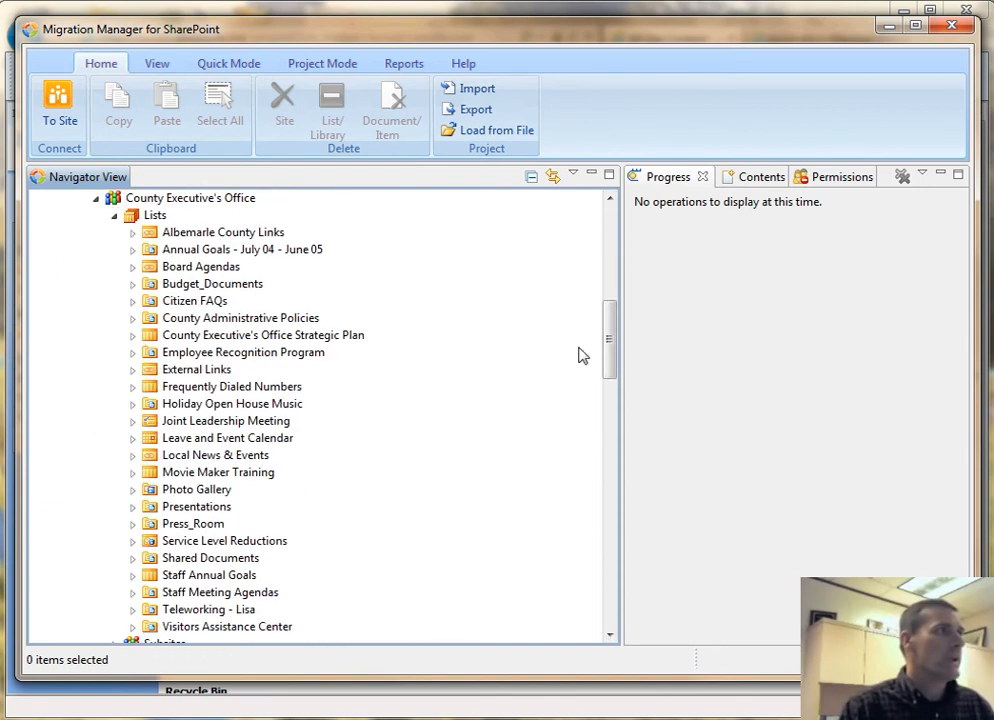
click(231, 579)
- Copy the Staff Annual Goals list and paste it onto the My Site project's Lists node
right_click(230, 578)
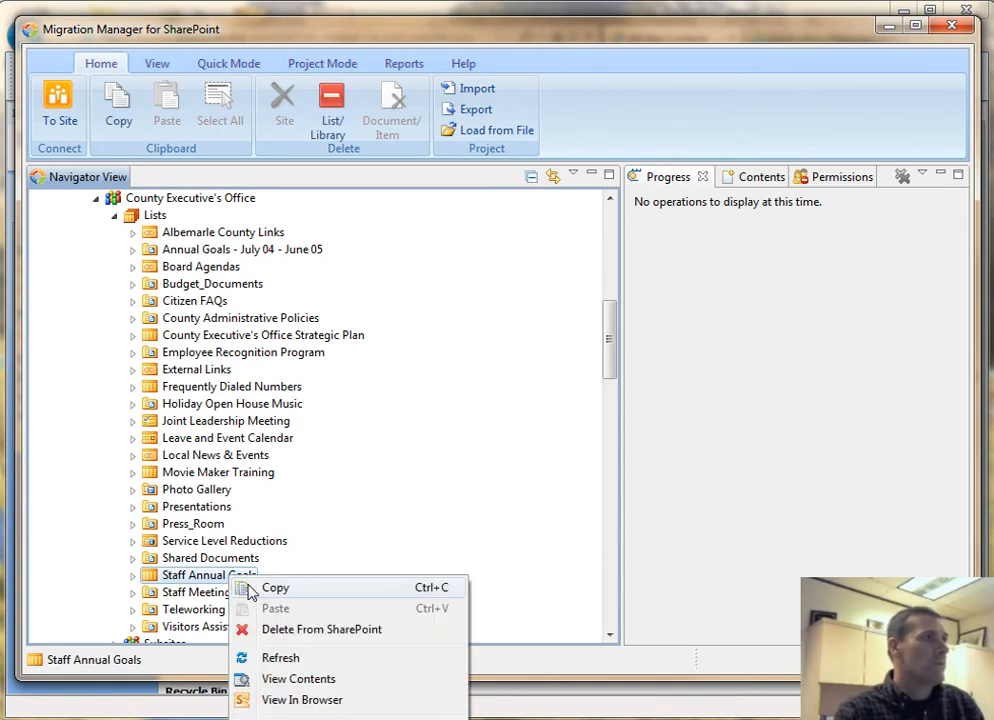
click(285, 592)
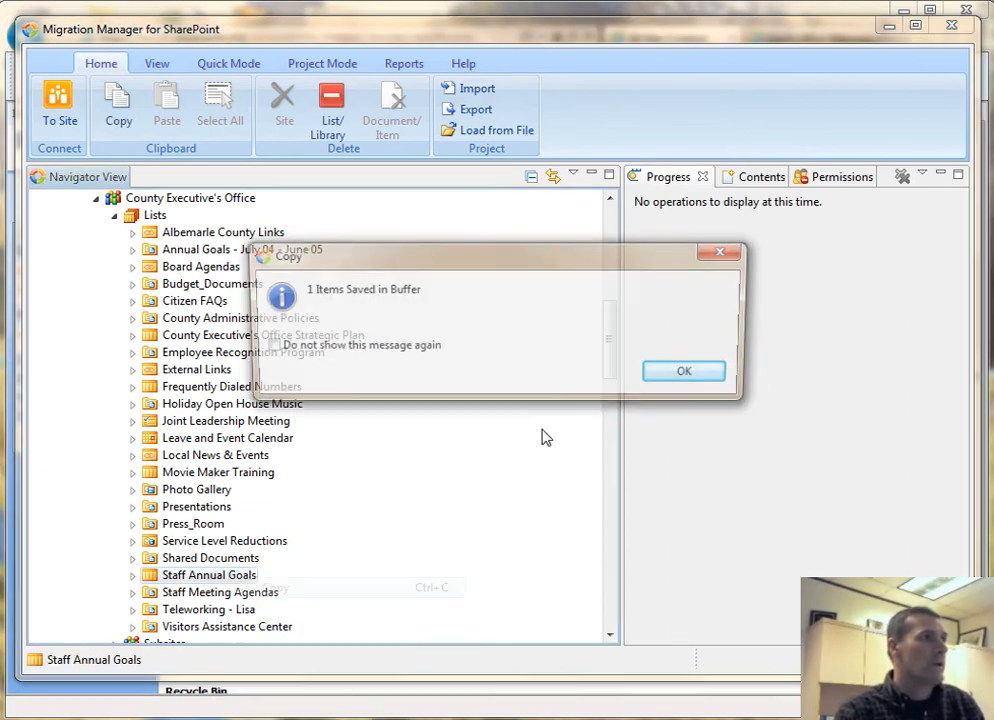
click(692, 375)
drag(610, 348, 598, 222)
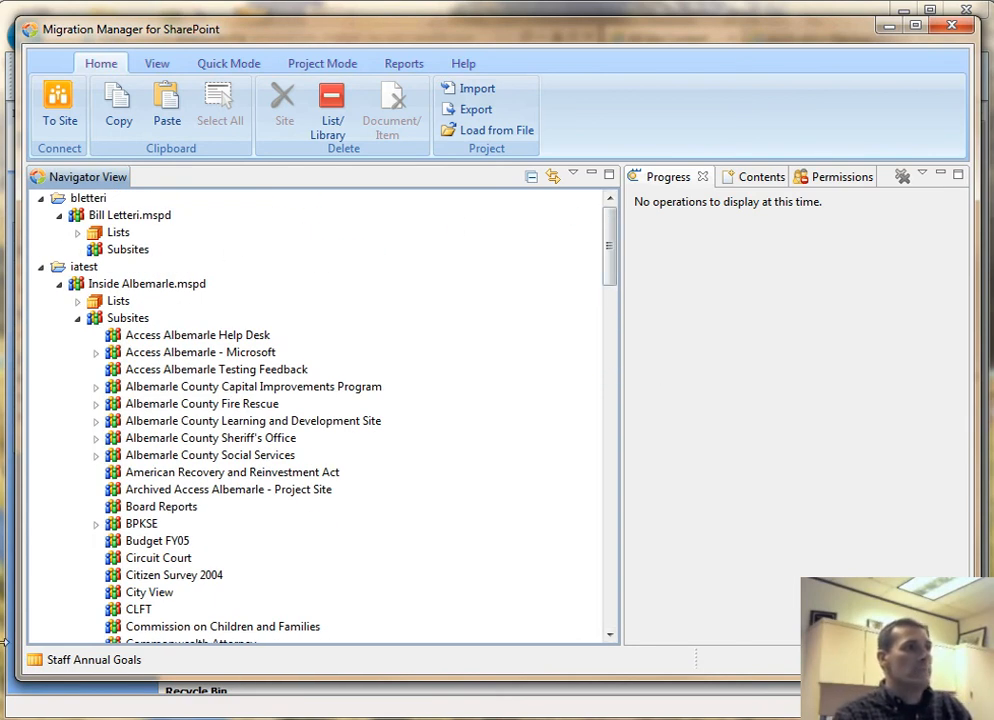
right_click(117, 234)
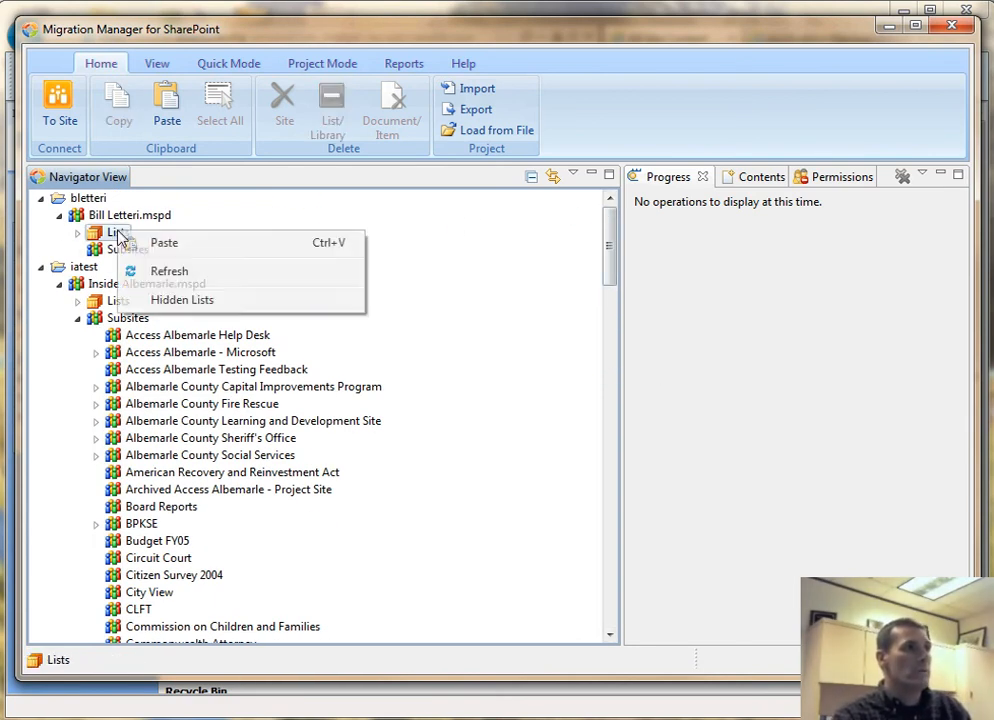
click(162, 246)
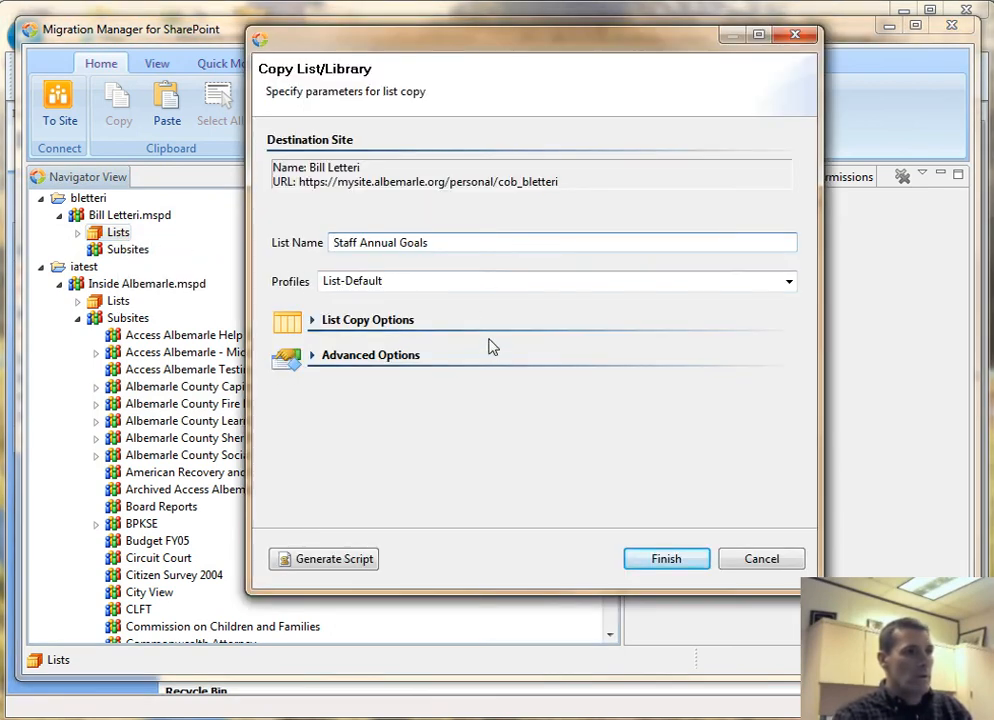
- Finish the copy with the List-Default profile and dismiss the success summary
drag(577, 54, 489, 68)
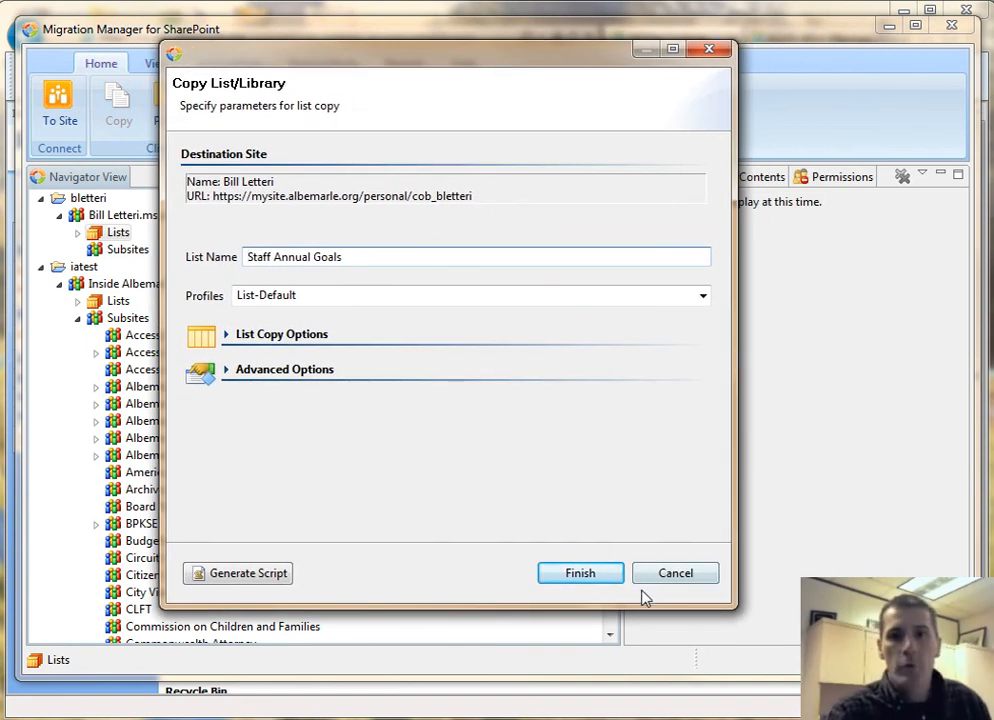
click(592, 578)
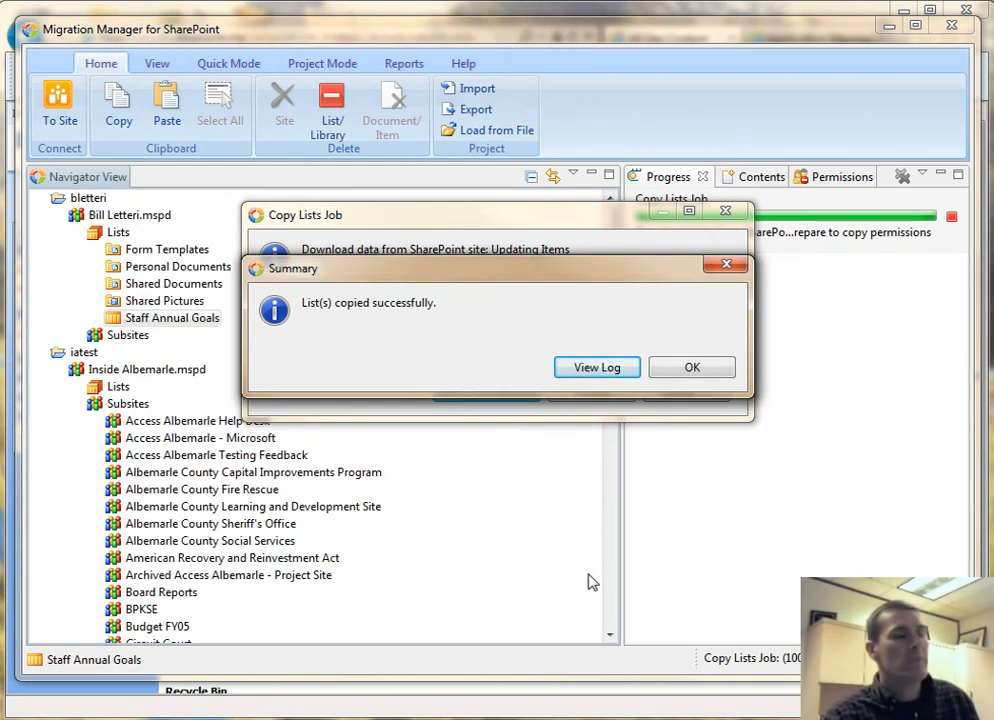
click(703, 369)
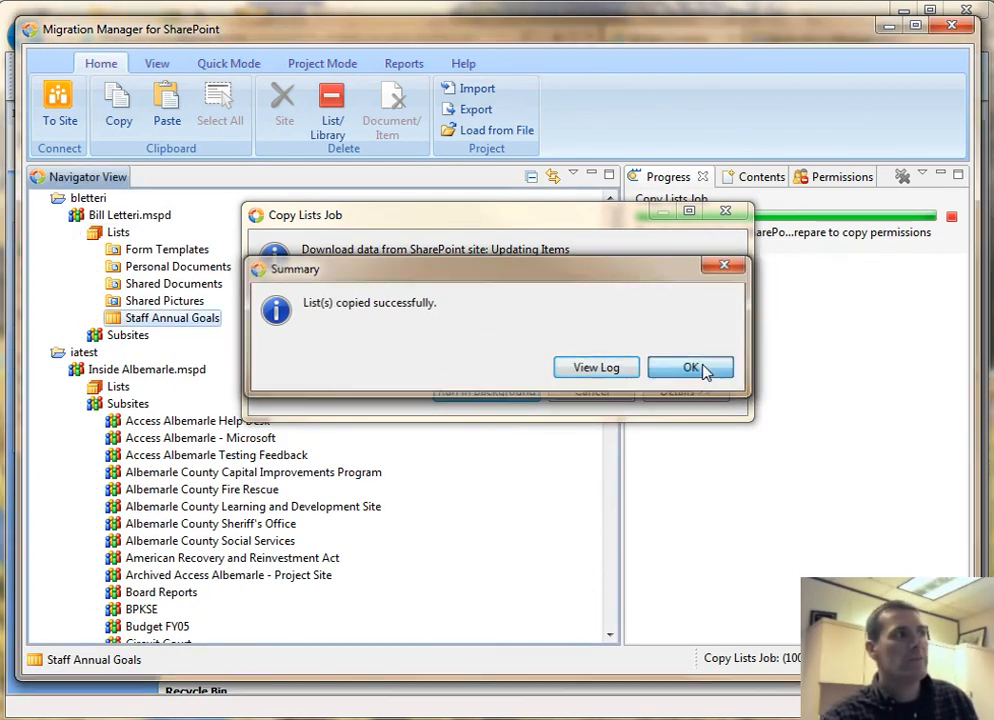